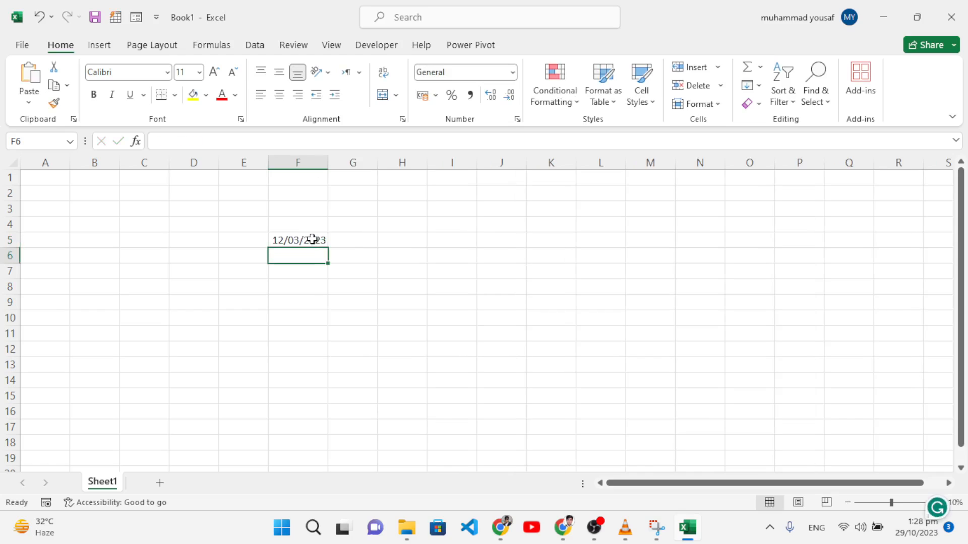
click(352, 237)
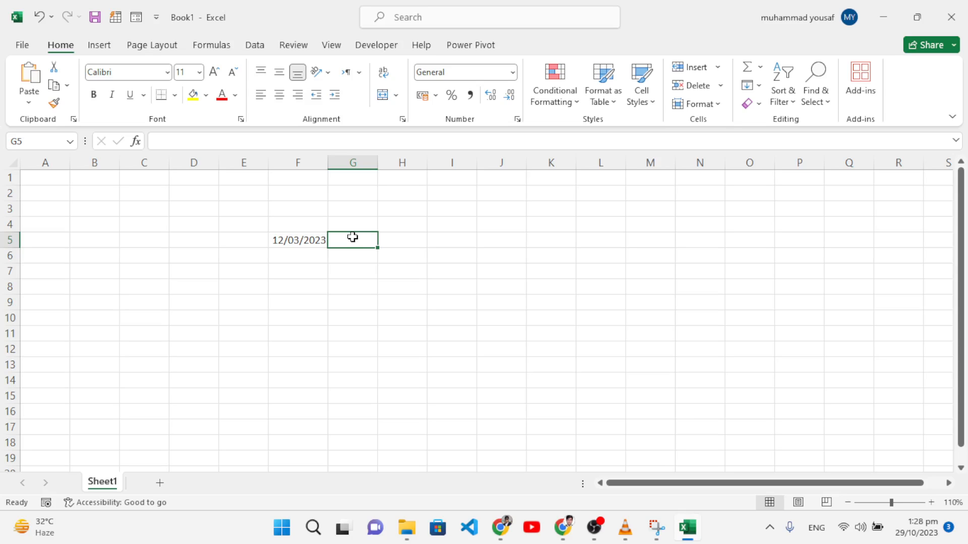
click(312, 255)
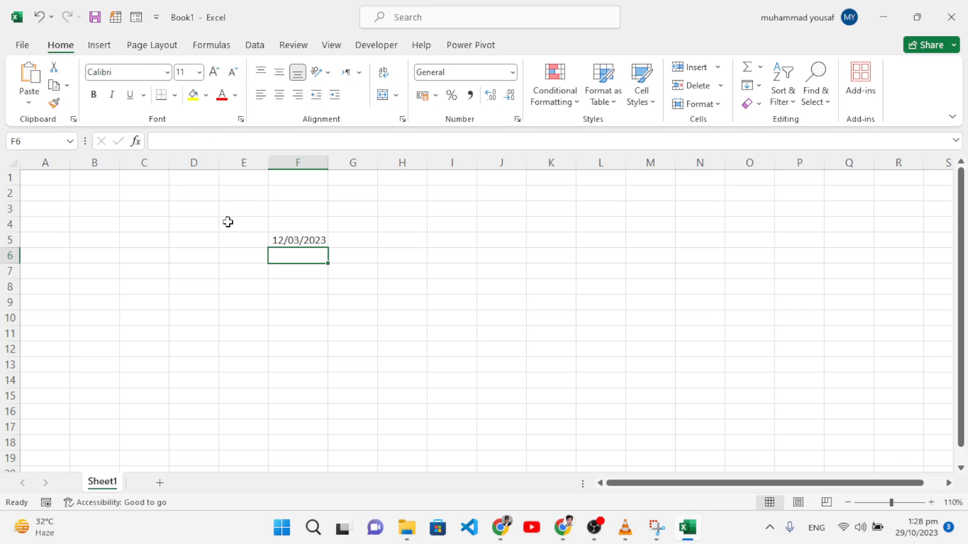
Search the Office Add-ins store for "mini calendar"
click(867, 105)
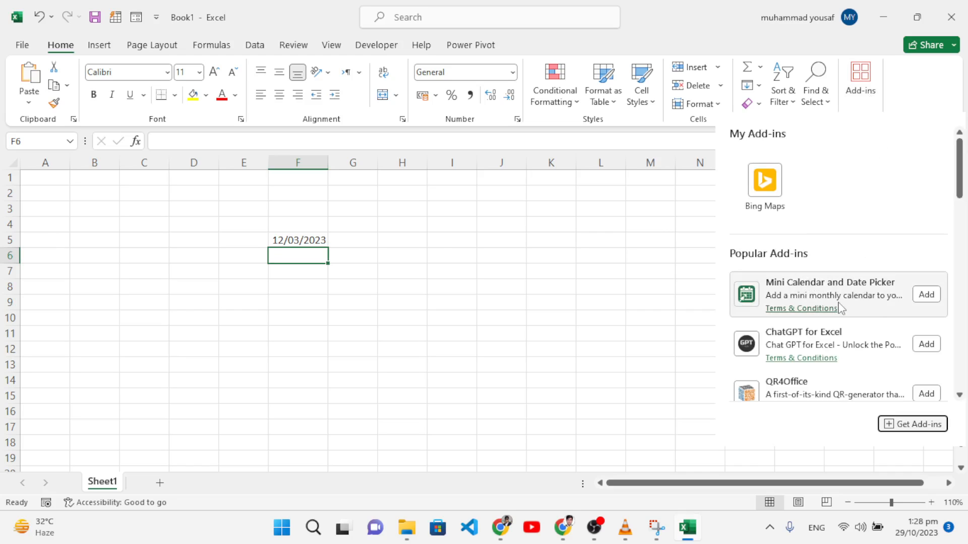
click(918, 428)
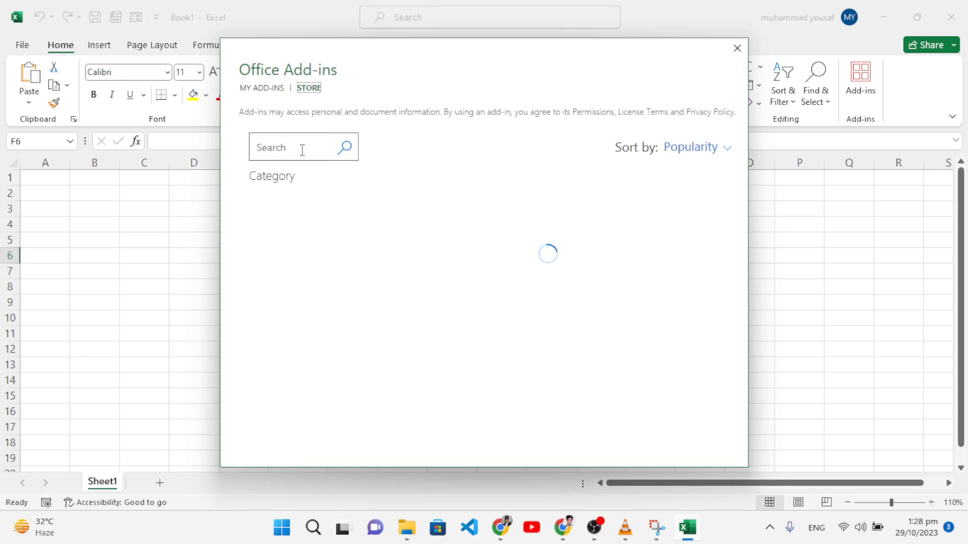
click(301, 149)
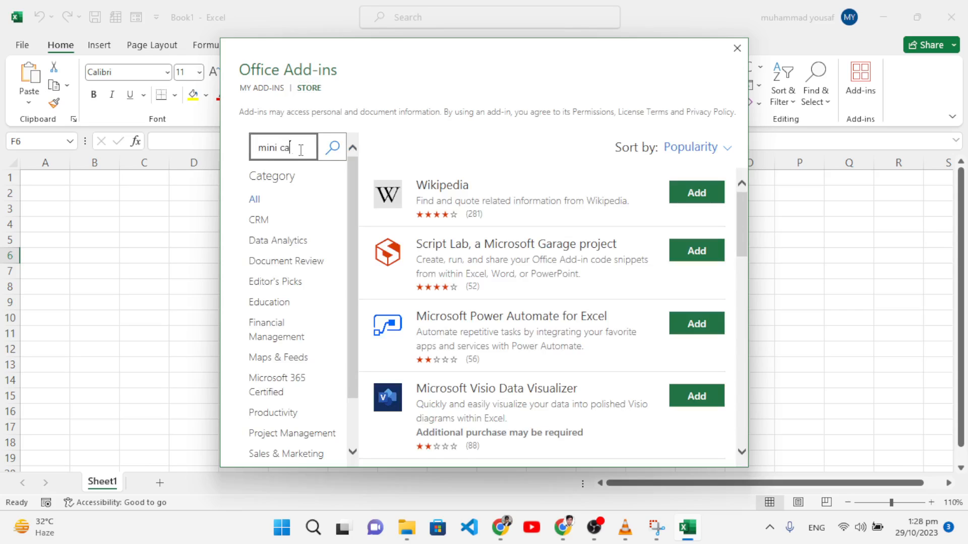
text(mini calendar)
key(Return)
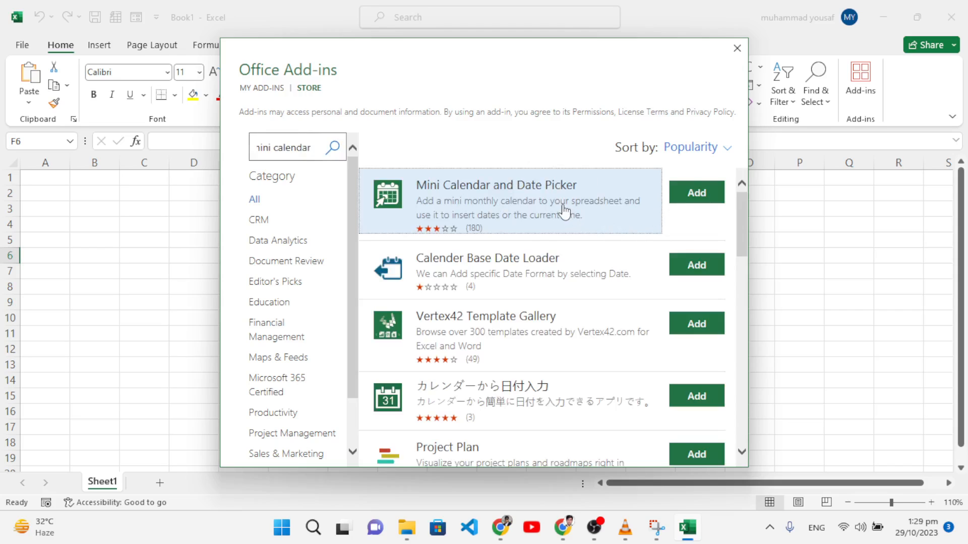
Add Mini Calendar and Date Picker, accept its license terms, and move the calendar to about columns J to N
click(699, 196)
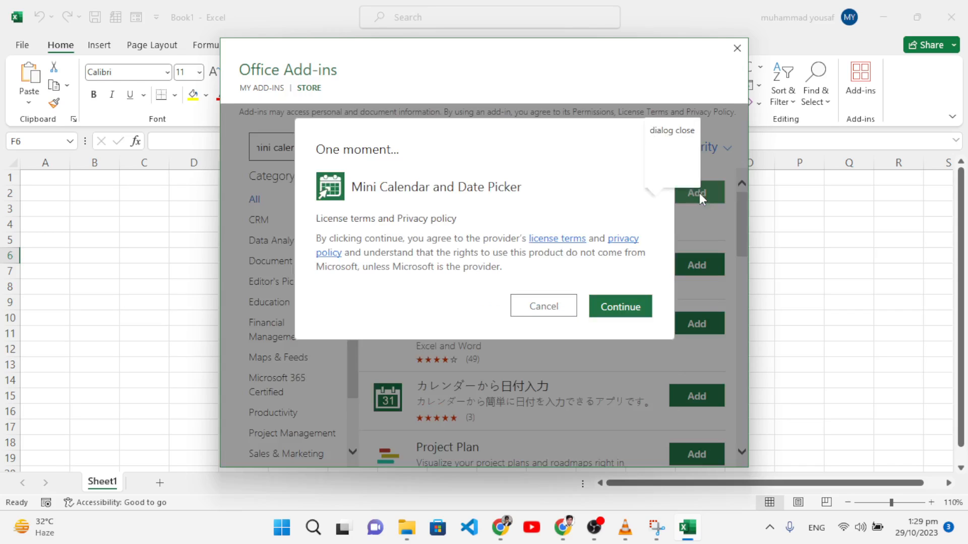
click(621, 306)
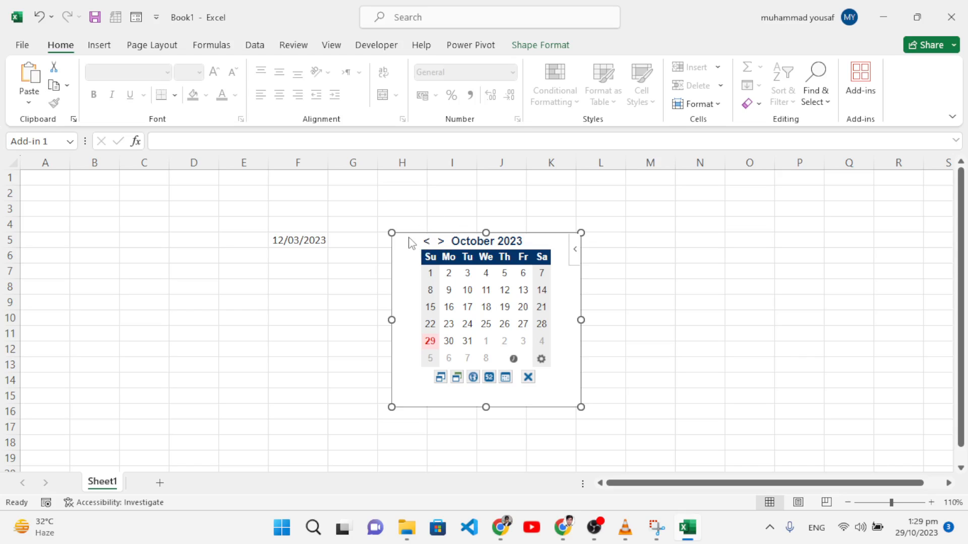
drag(412, 232, 538, 202)
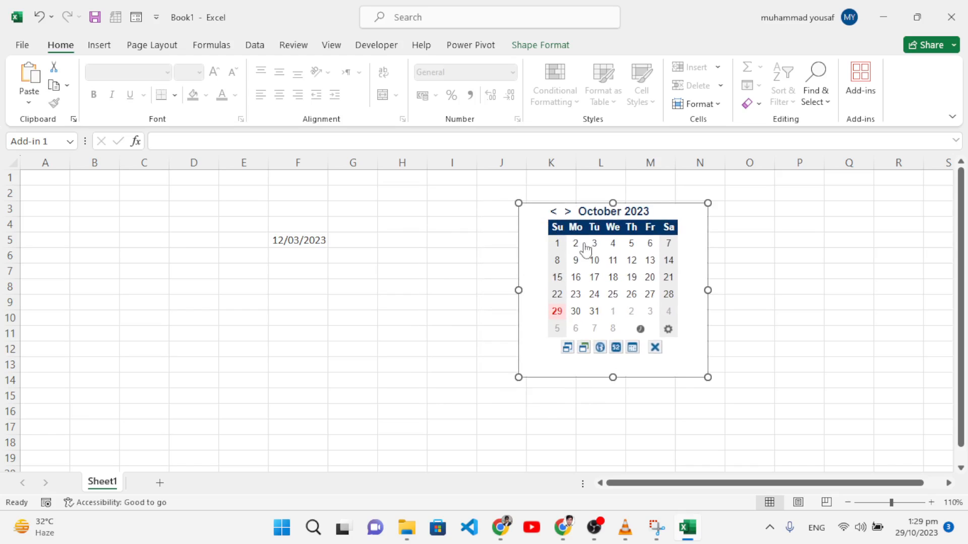
Use the calendar to insert 23/10/2023 in cell F7 and 04/10/2023 in cell F9
click(297, 274)
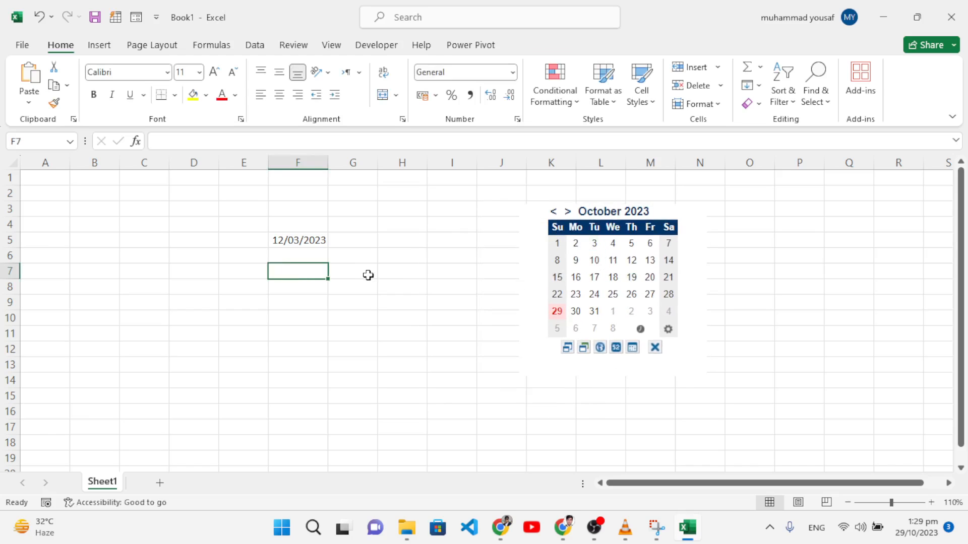
click(554, 211)
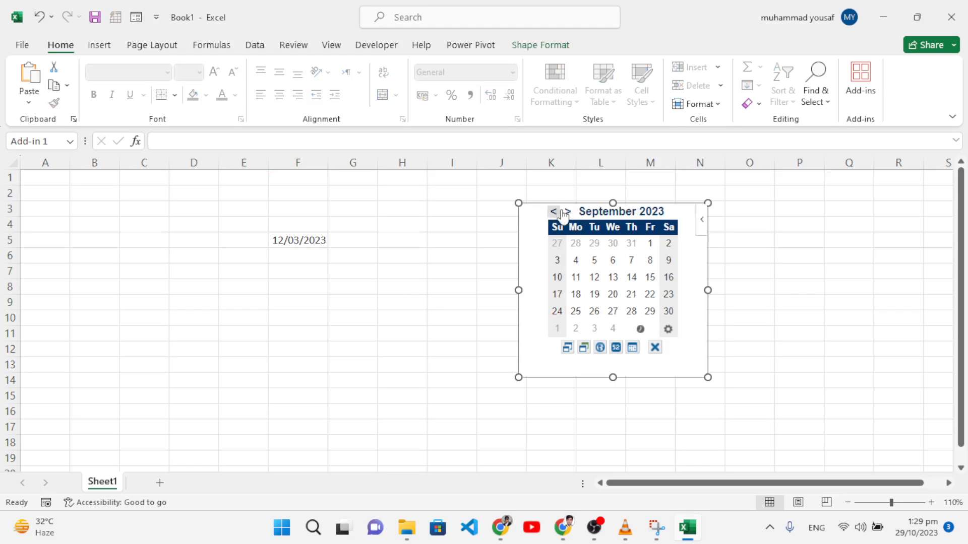
click(568, 212)
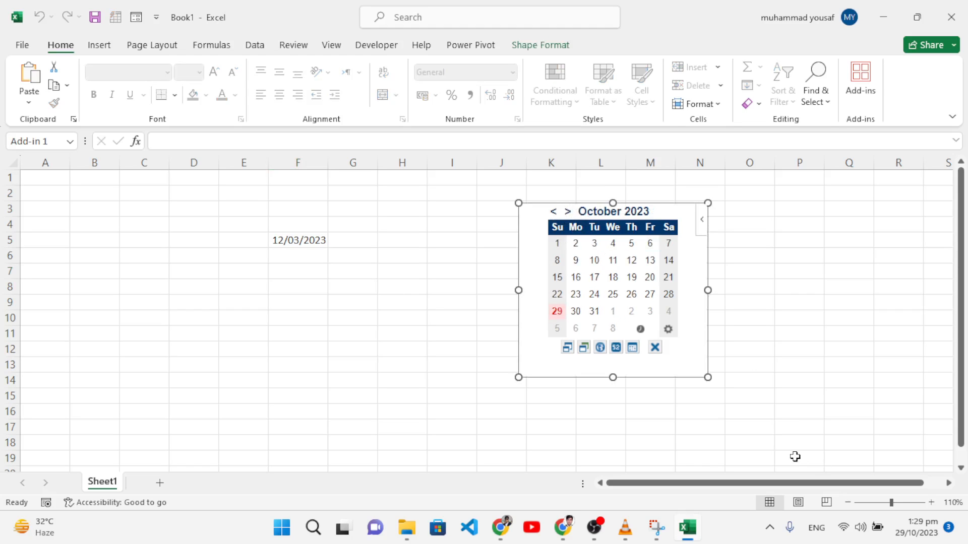
click(575, 298)
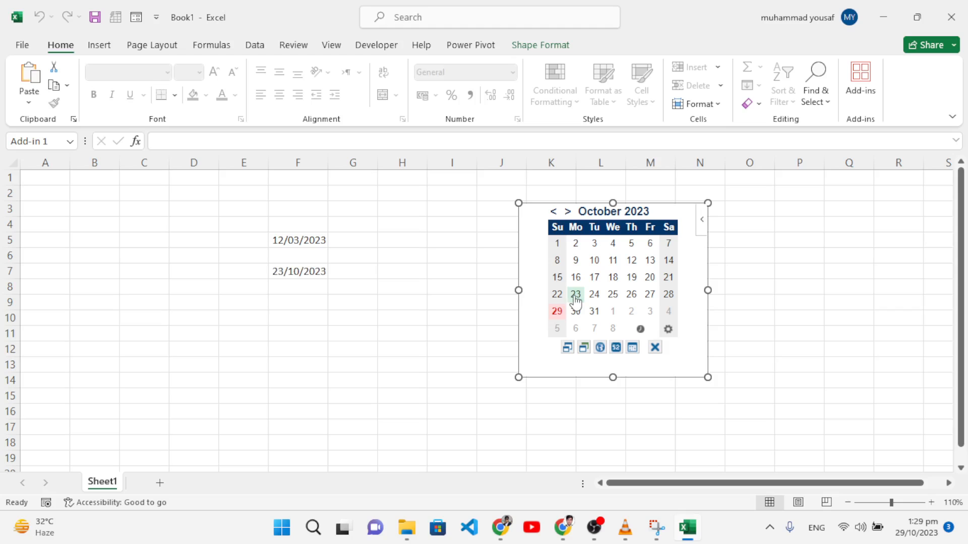
click(298, 307)
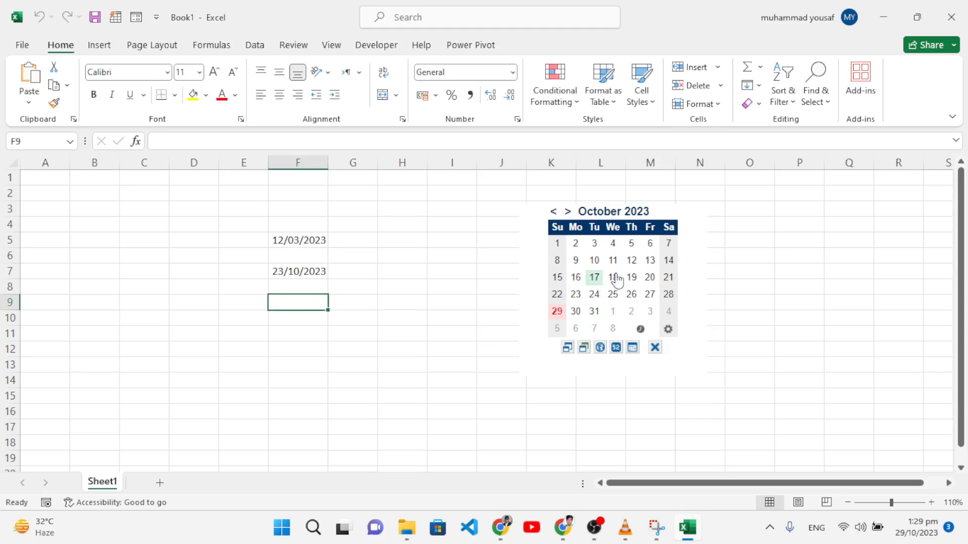
click(616, 247)
Browse the calendar's months forward to December 2023
click(568, 211)
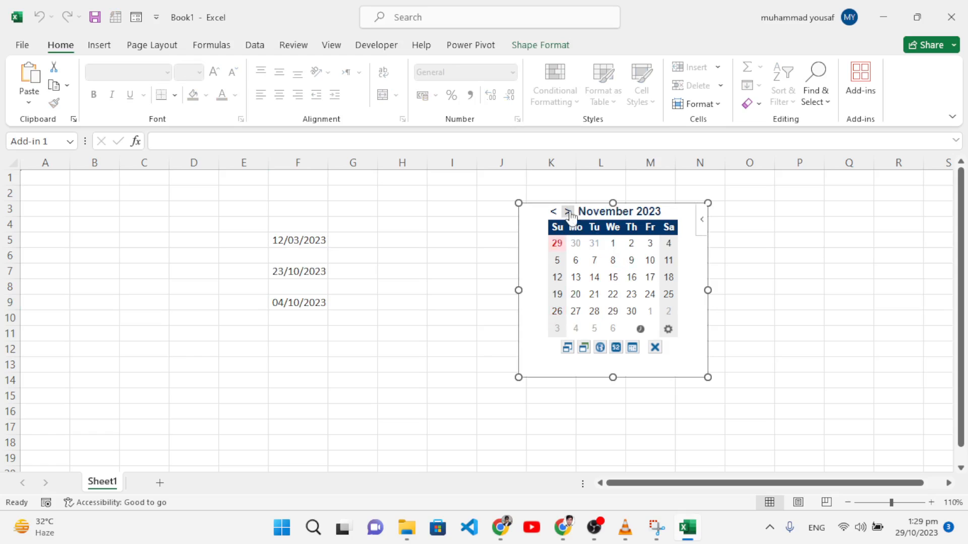
click(553, 211)
click(567, 211)
click(568, 212)
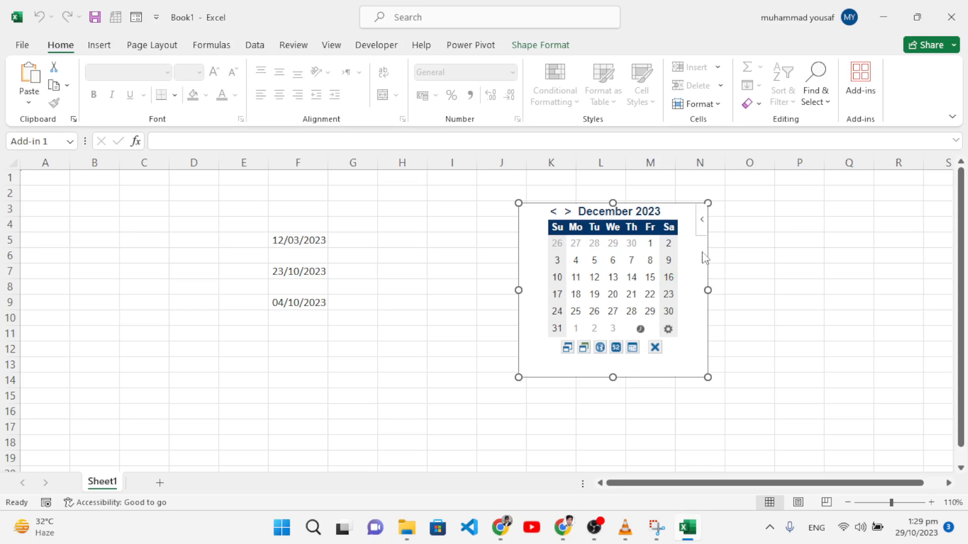
Delete the mini calendar from the sheet and select empty cell K8
click(703, 223)
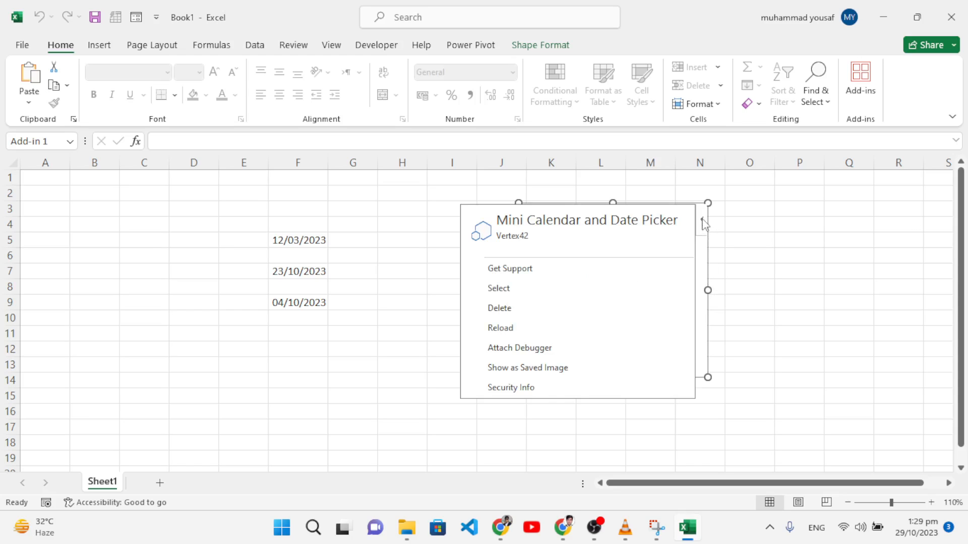
click(515, 308)
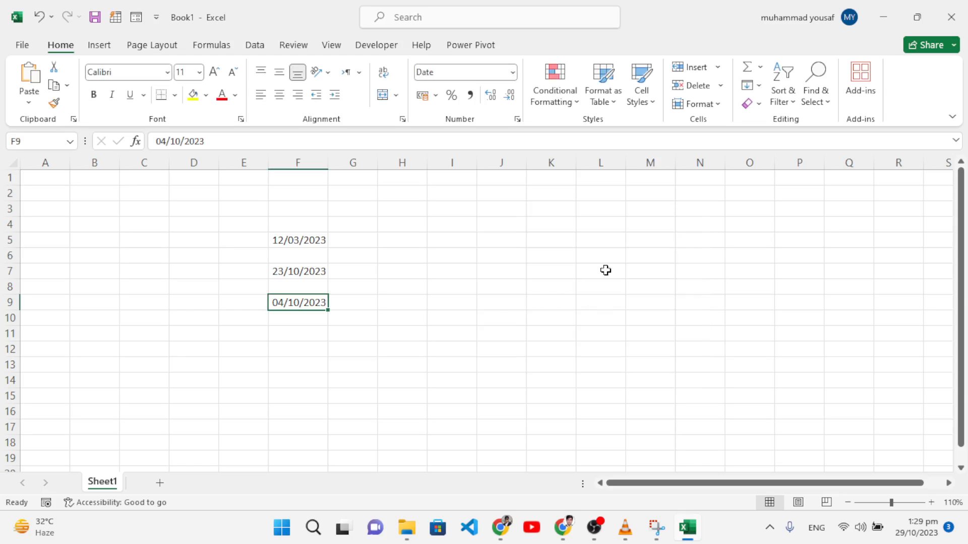
click(563, 285)
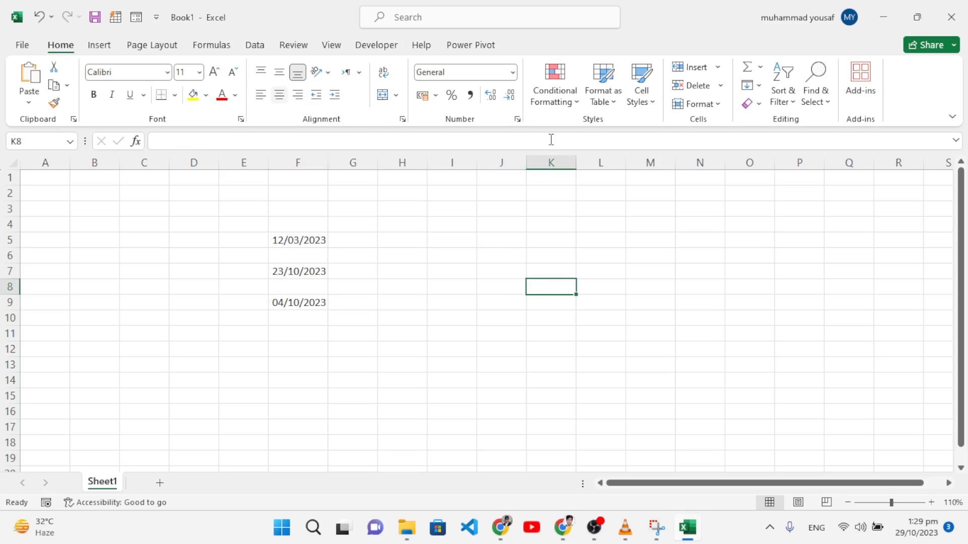
Insert Mini Calendar again from the installed add-ins and move it to about columns J to N
click(863, 93)
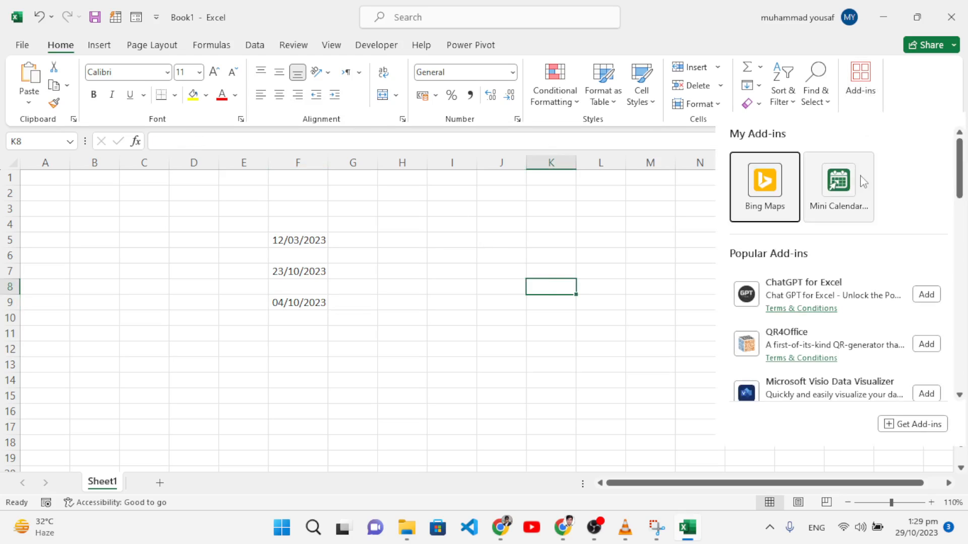
click(840, 206)
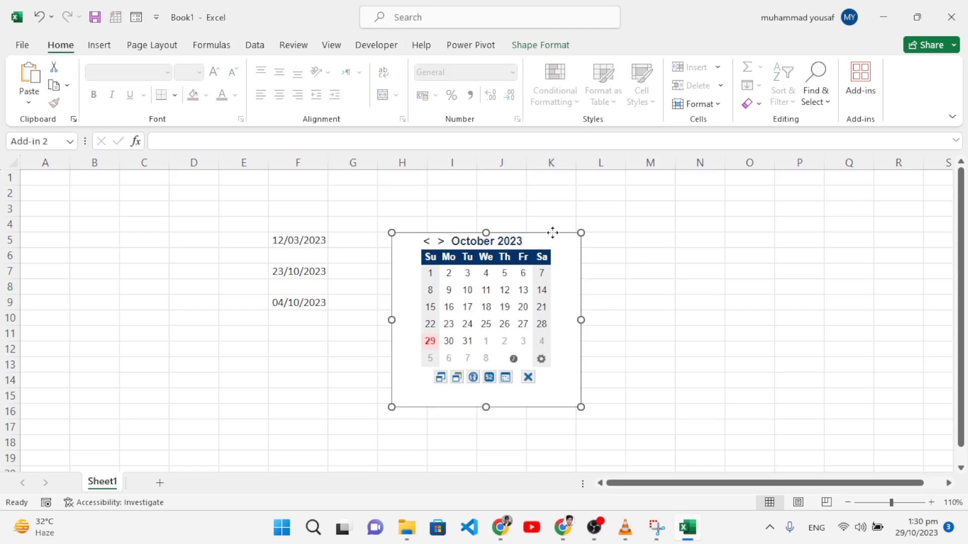
drag(553, 232, 670, 208)
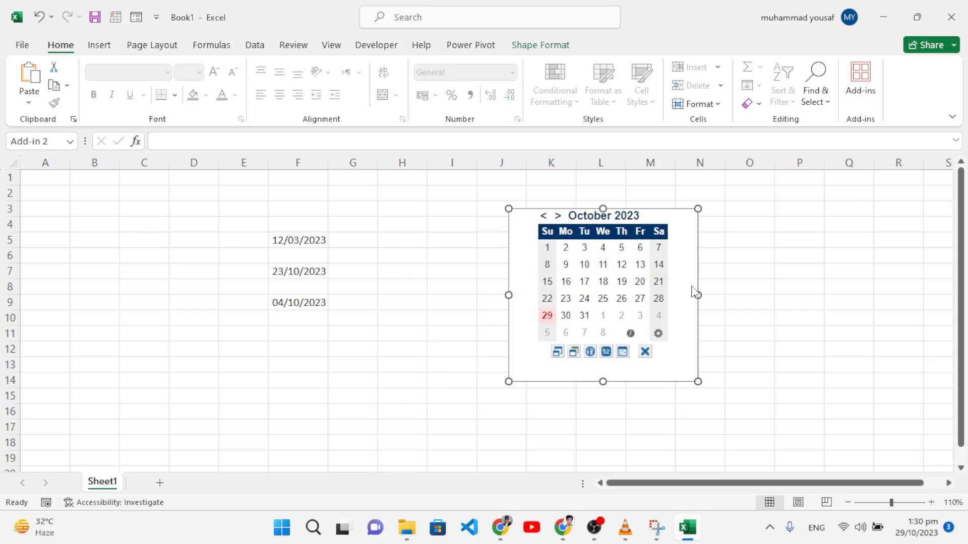
Try the calendar's smaller display size and widen its frame leftward to column I
click(558, 352)
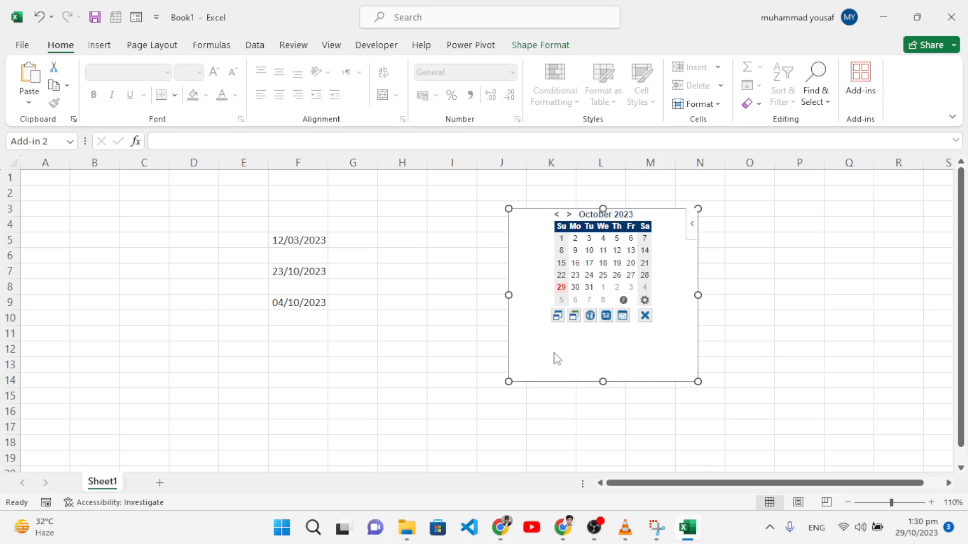
drag(509, 381, 441, 382)
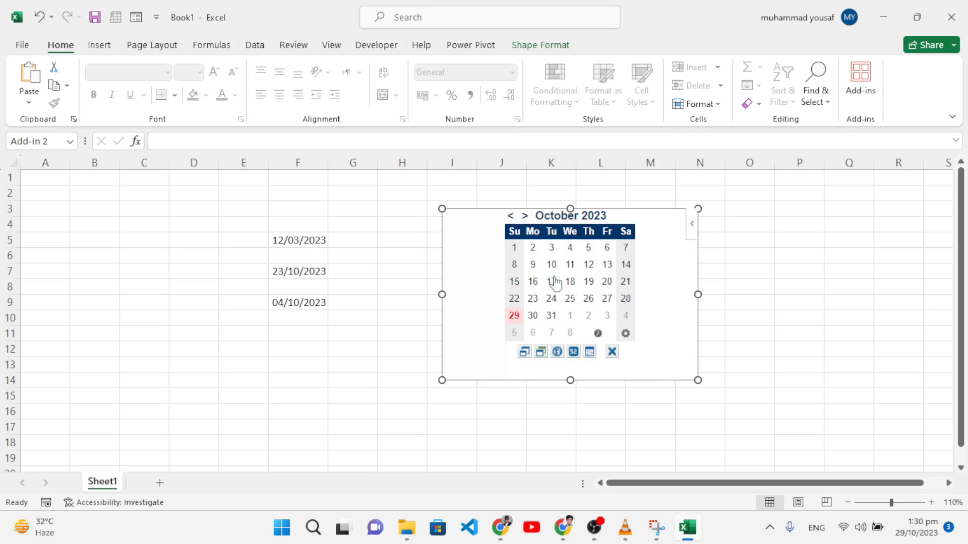
Cycle the calendar's colour theme to the plain style with a light gray title bar and show week numbers
click(543, 353)
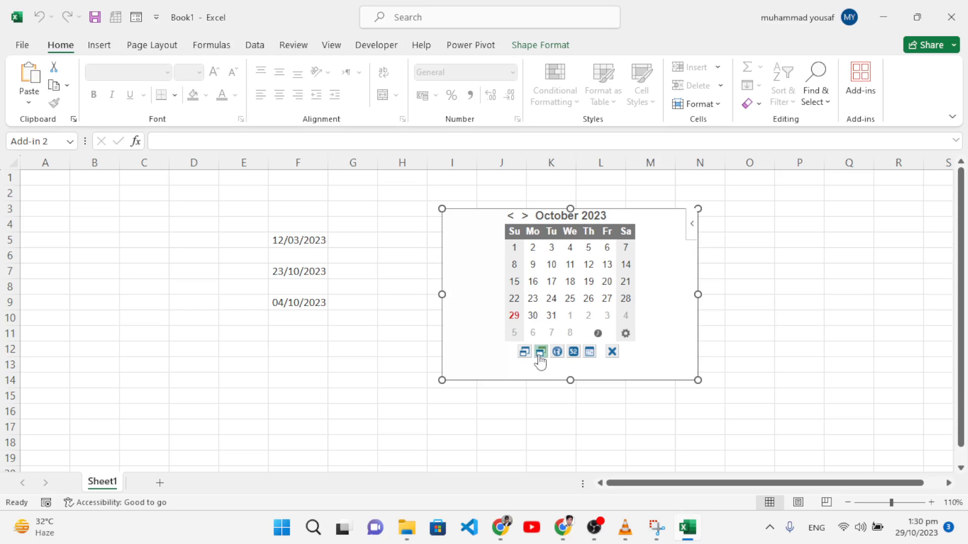
click(541, 355)
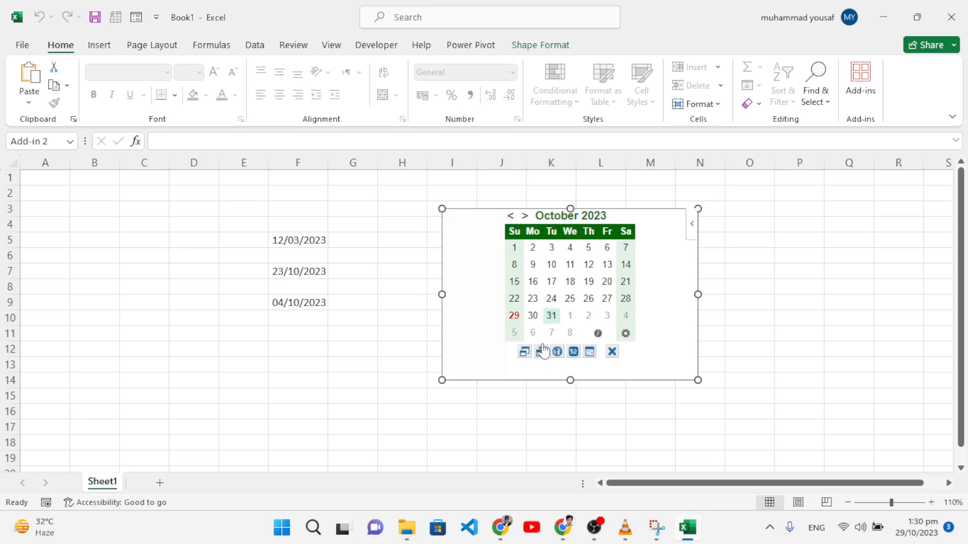
click(542, 356)
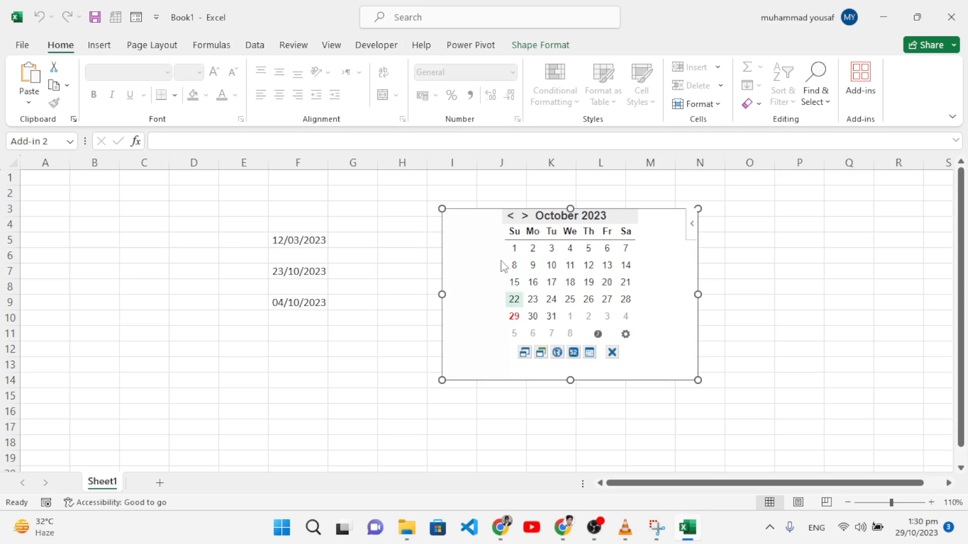
click(573, 352)
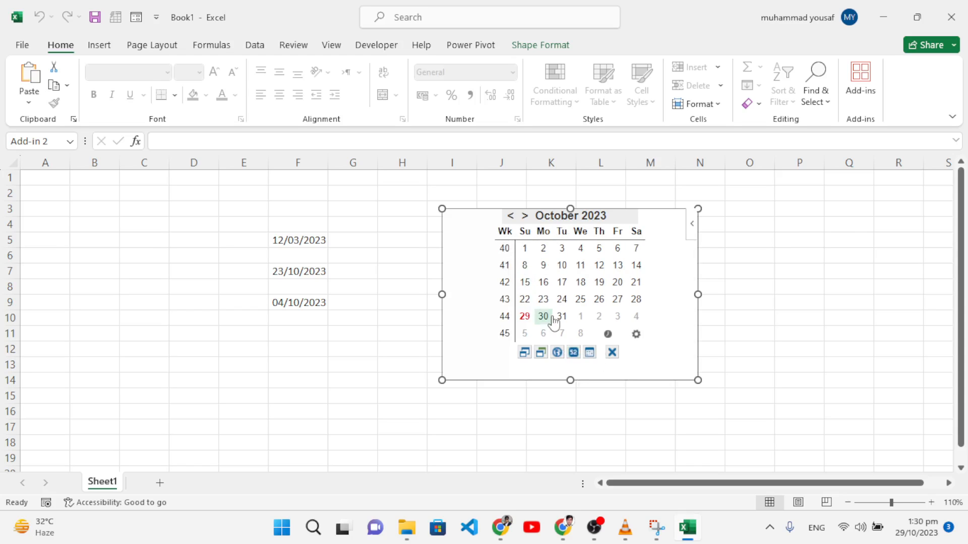
Open the calendar's date-range selection, cancel it, and hide the row of calendar settings
click(589, 352)
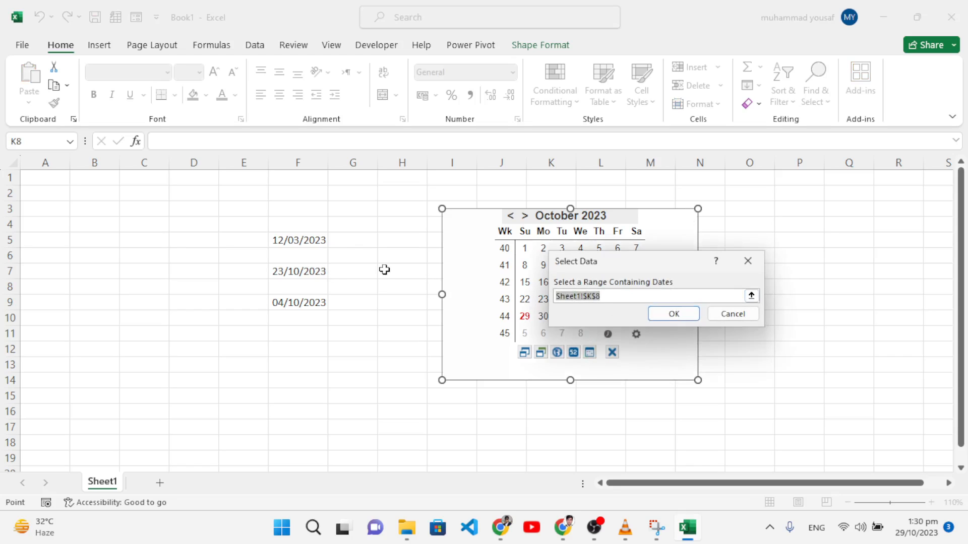
click(737, 318)
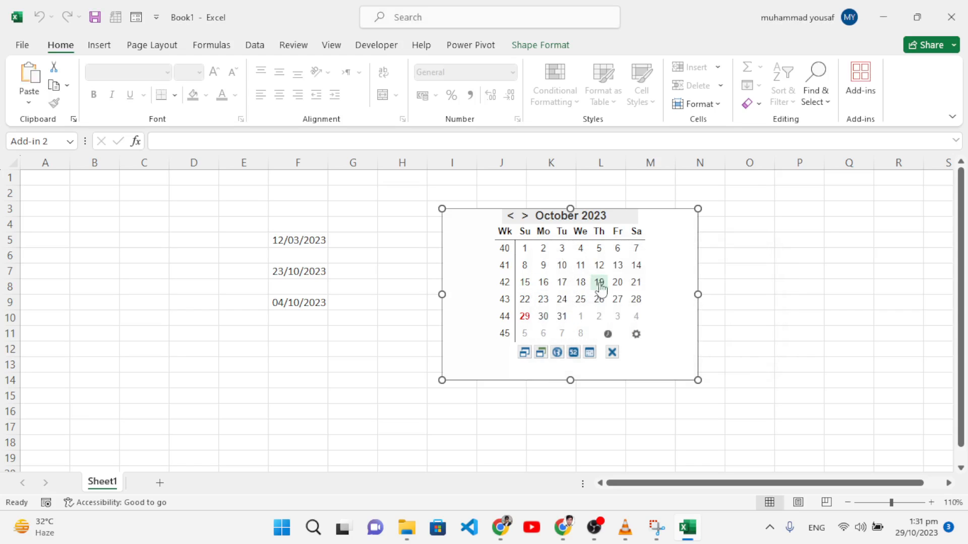
click(612, 353)
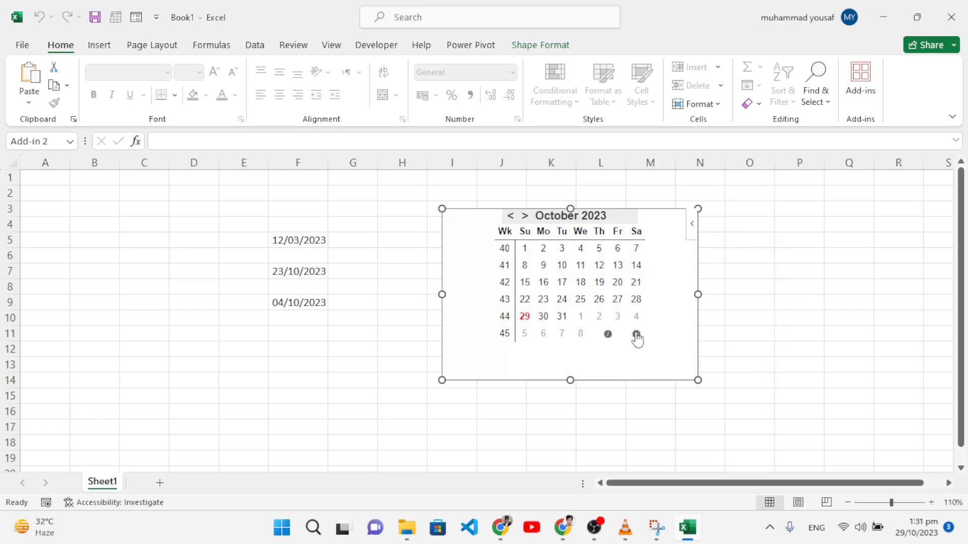
Delete the customized mini calendar from the sheet and select empty cell I9
click(694, 226)
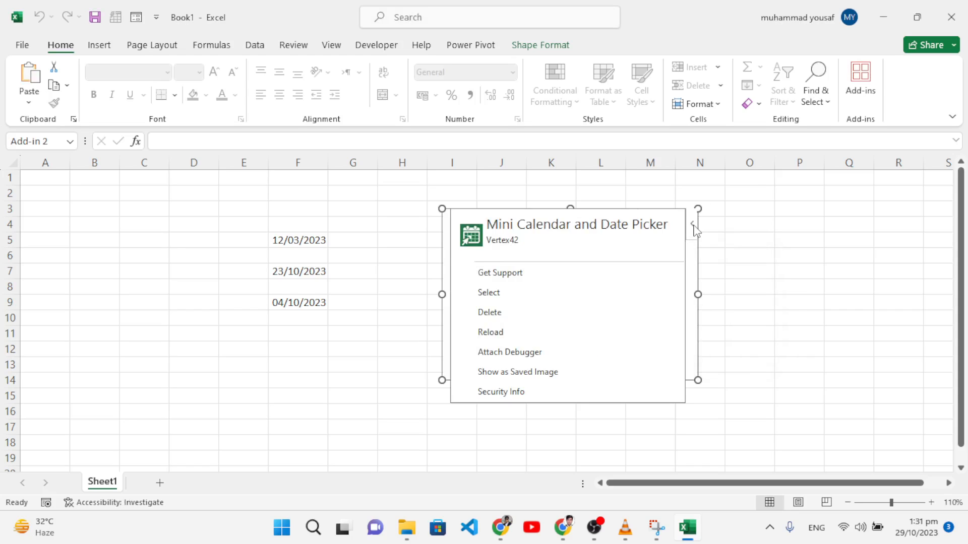
click(739, 295)
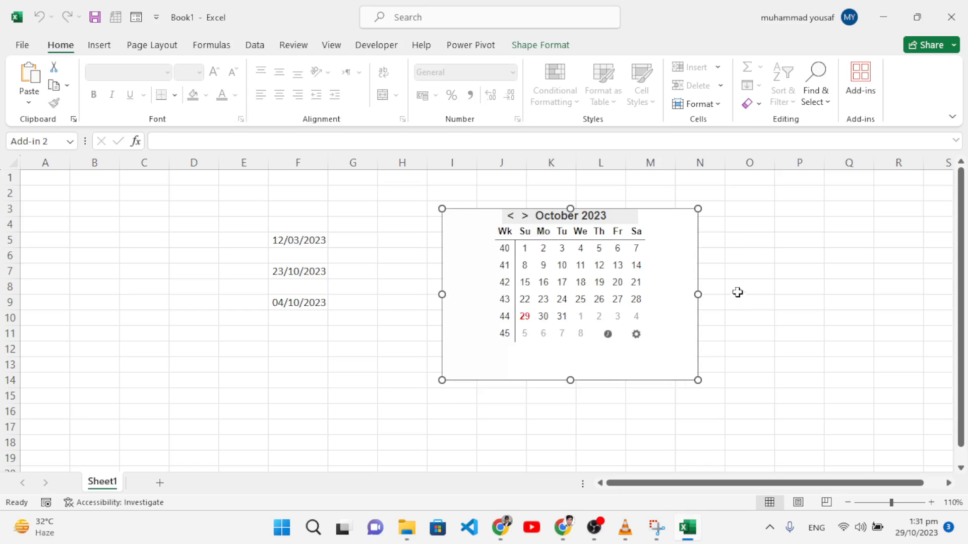
click(693, 225)
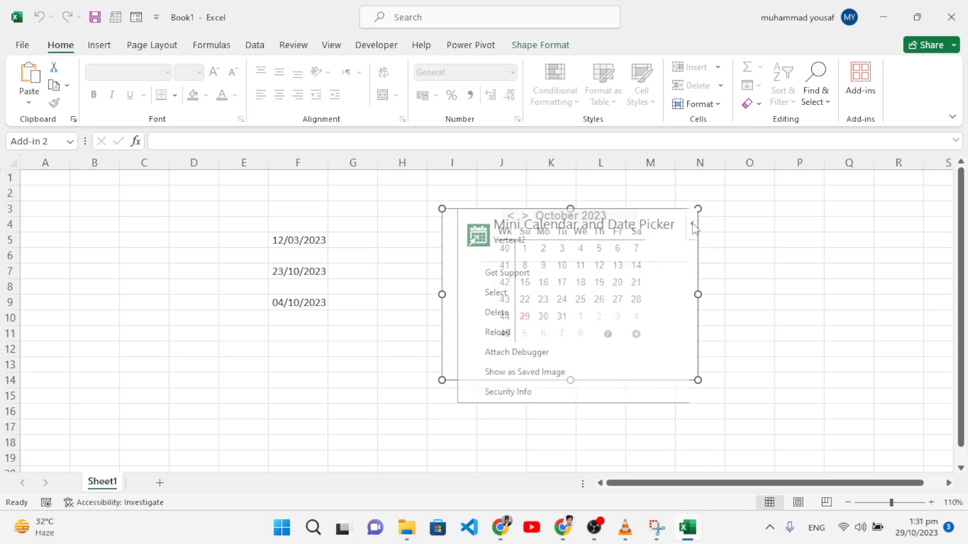
click(489, 313)
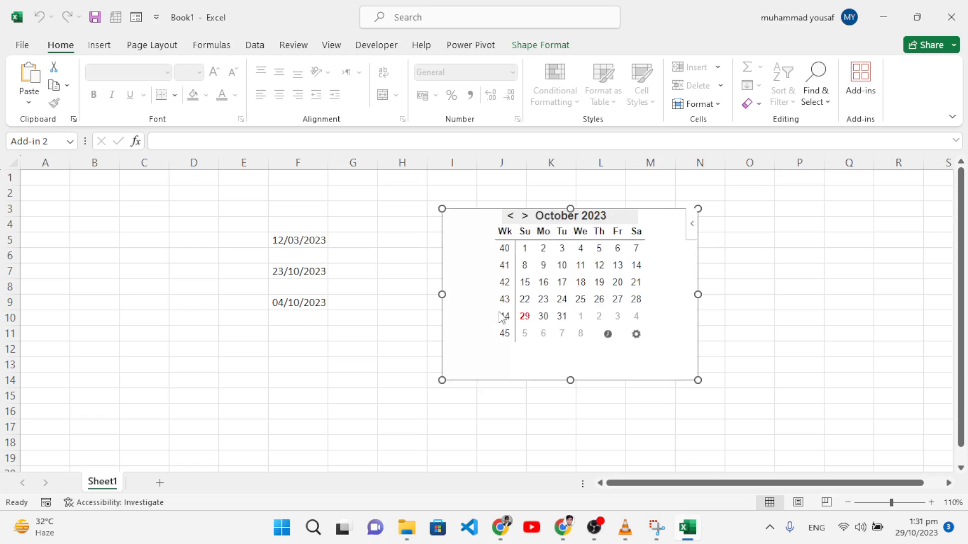
click(437, 304)
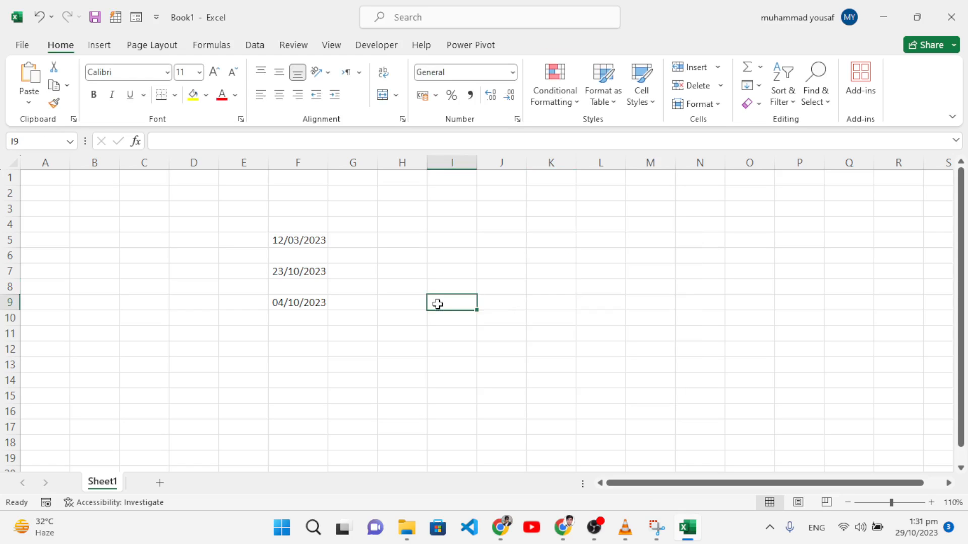